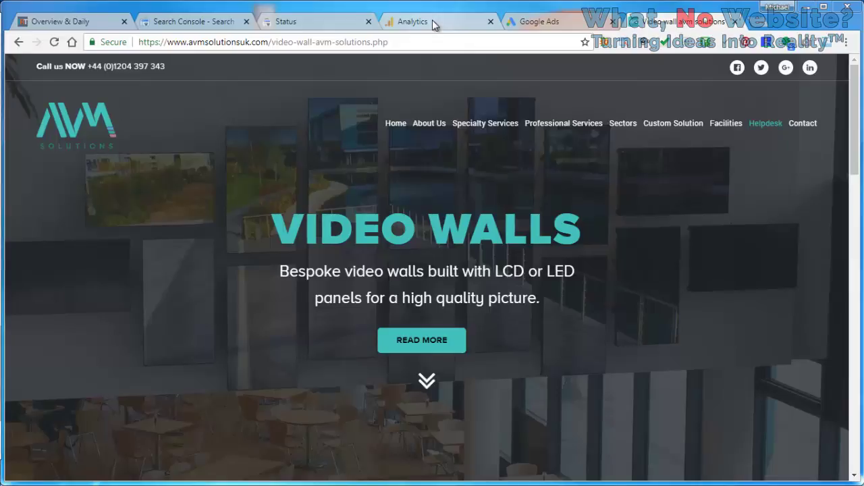
Step: Check the Analytics home page, the Search Console dashboard, and the Status page in the new Search Console for the AVM Solutions site
left_click(433, 23)
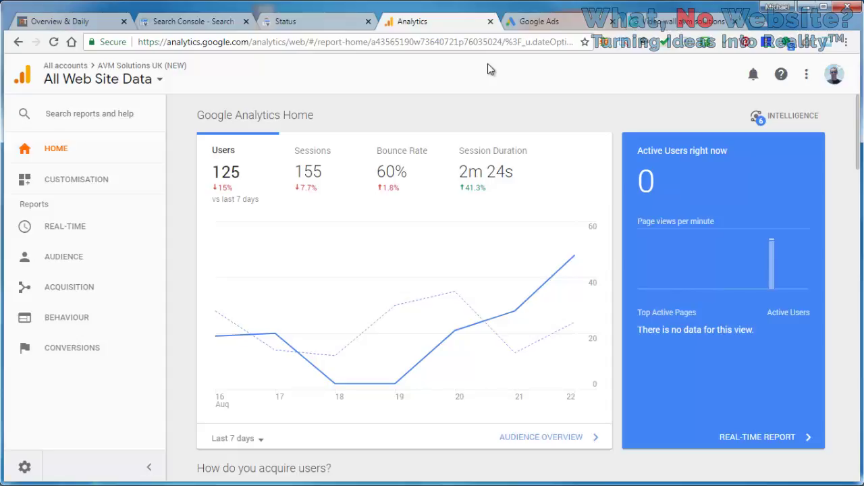
left_click(201, 29)
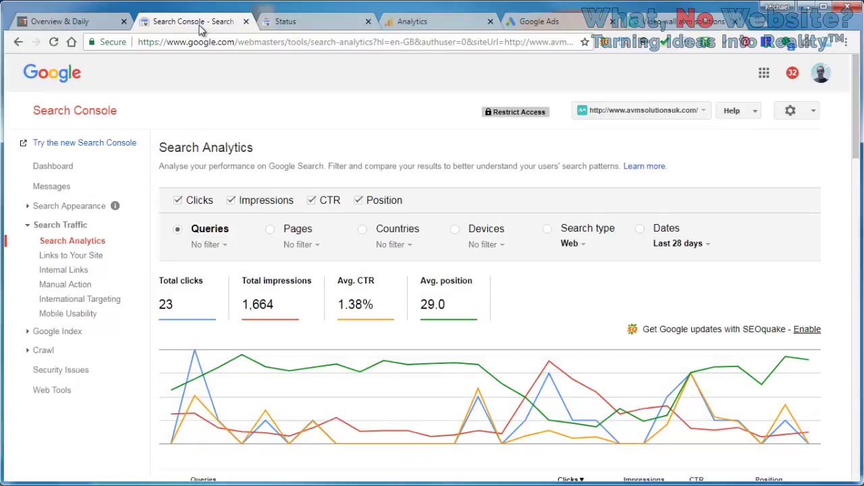
left_click(54, 167)
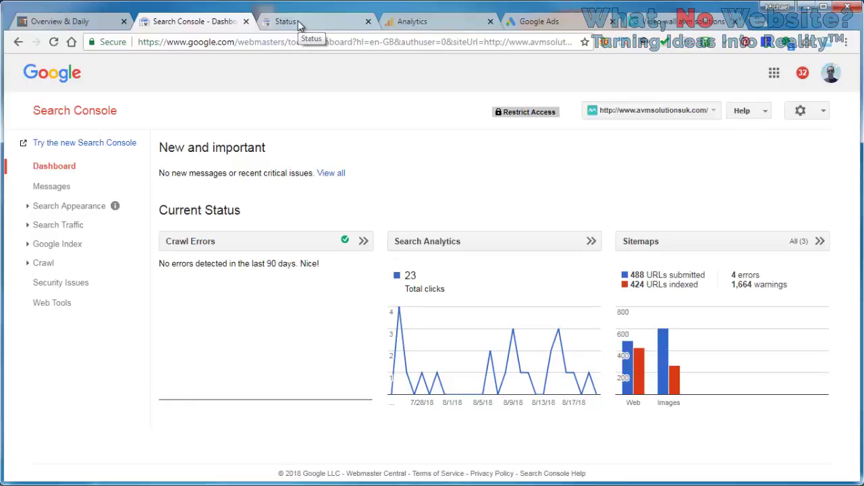
left_click(298, 20)
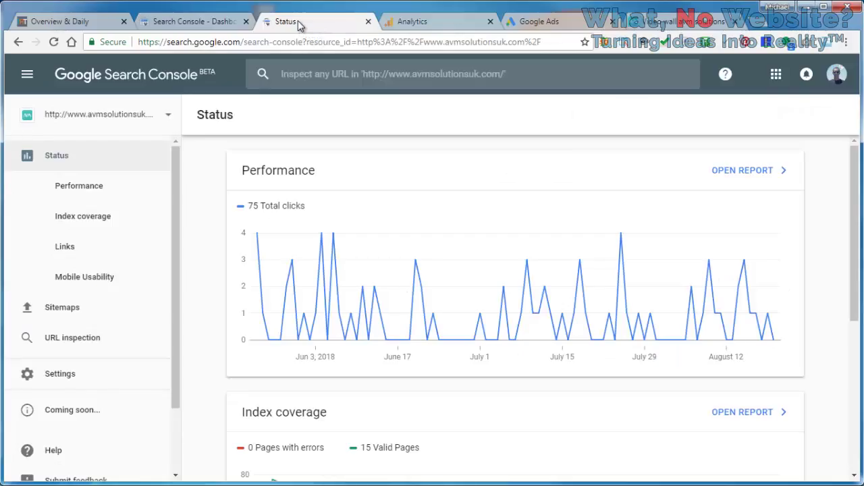
left_click(52, 160)
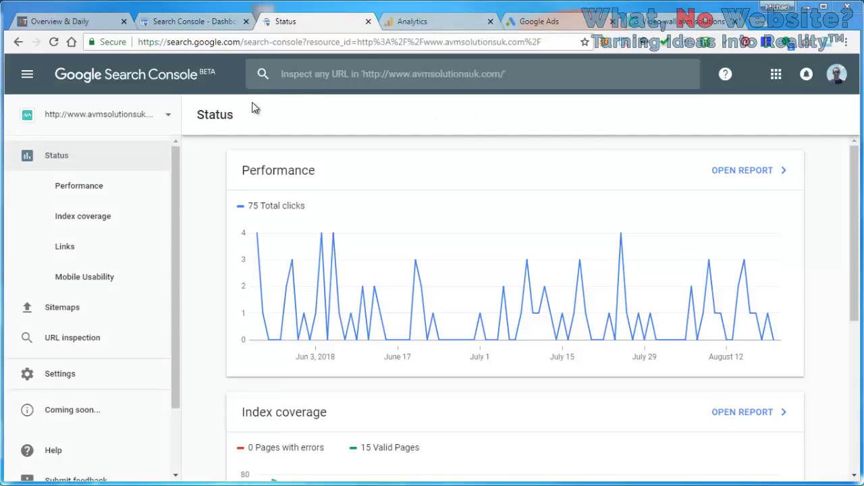
Step: Look over the ProRankTracker keyword overview, the AVM Solutions campaign overview in Google Ads, and the Google Analytics home page
left_click(84, 25)
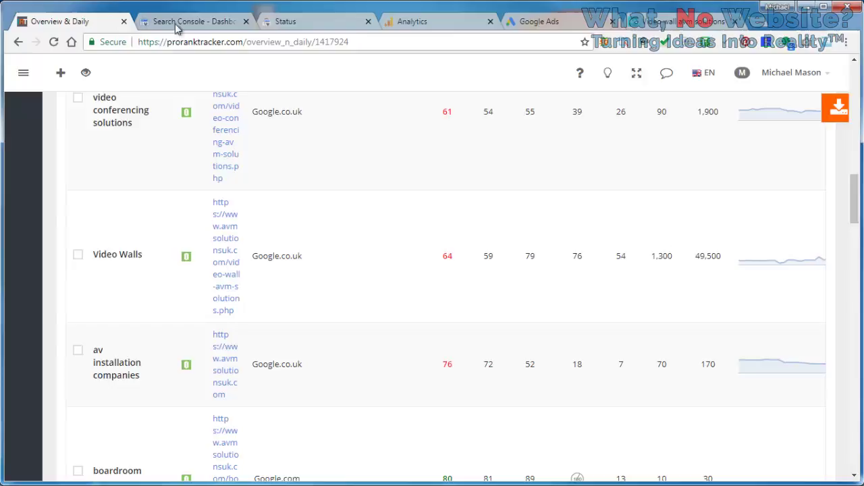
left_click(539, 21)
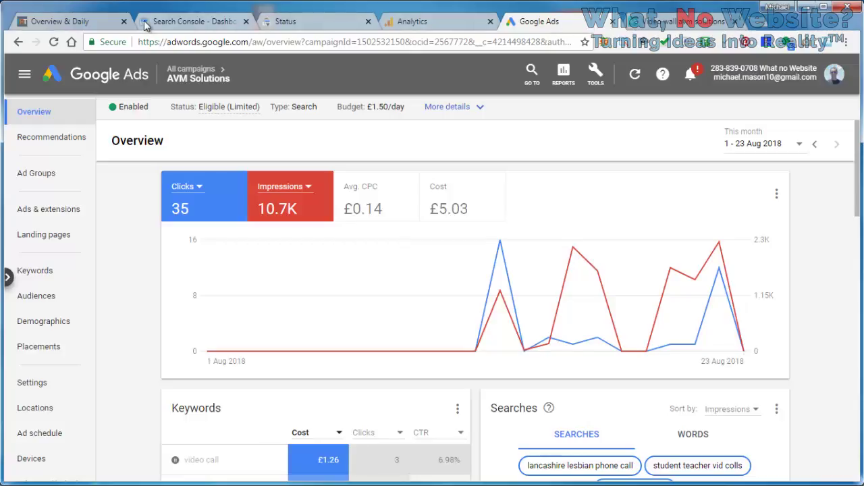
left_click(438, 22)
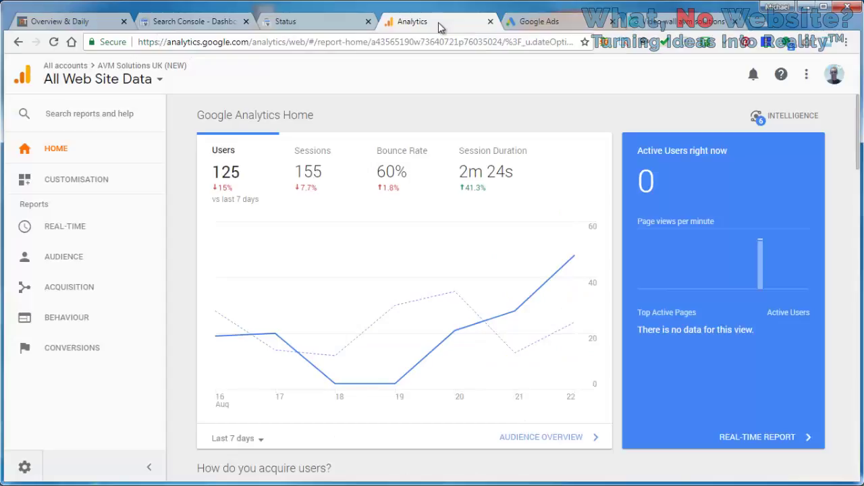
Step: Switch to ProRankTracker, view the daily rank history chart for the Video Walls keyword, and close it
left_click(74, 24)
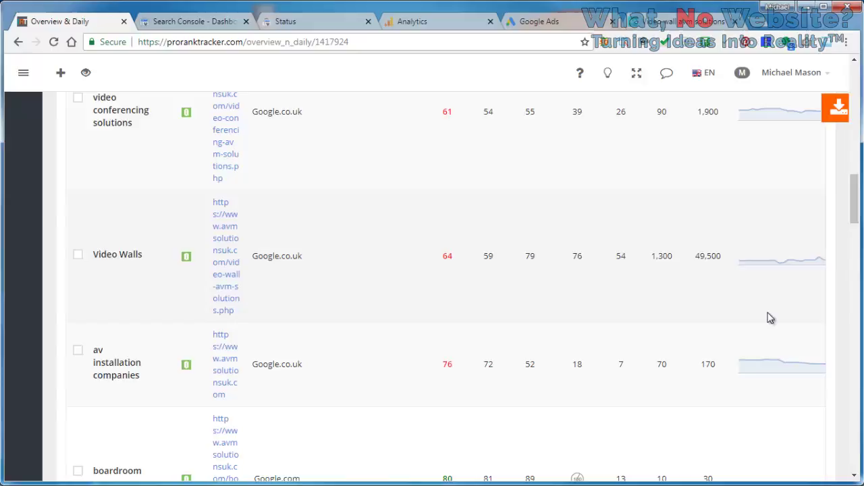
left_click(781, 269)
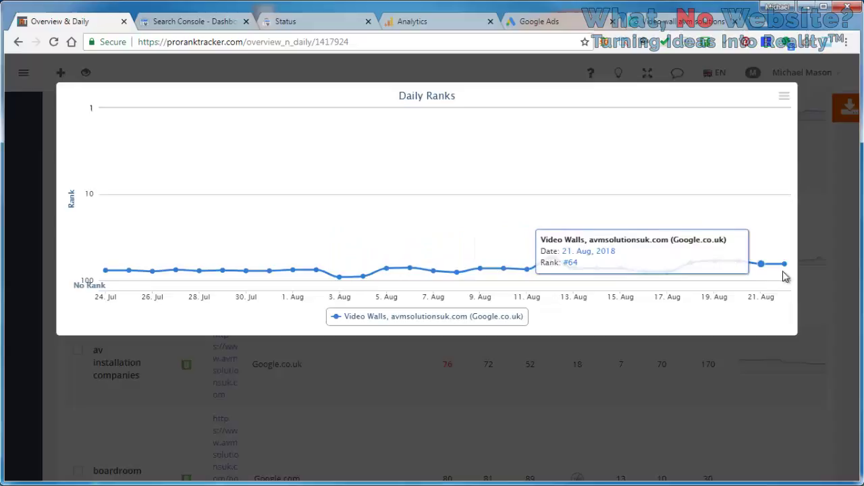
left_click(843, 239)
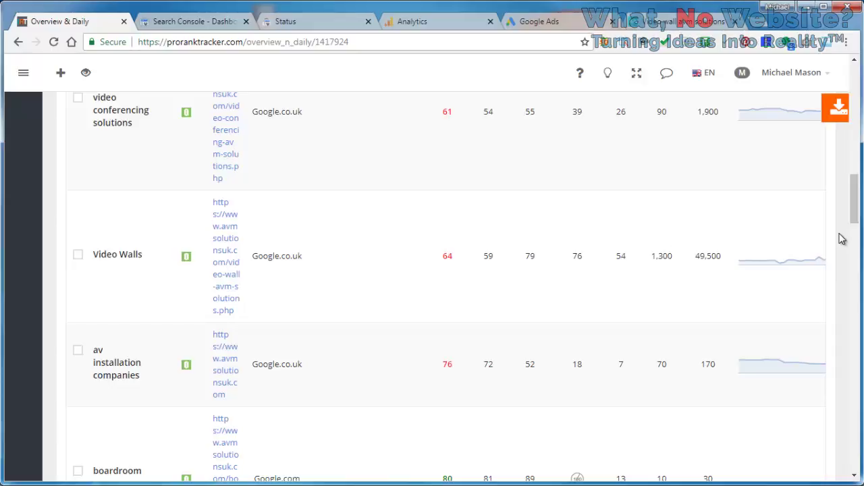
Step: Switch to Google Analytics and open the Audience Overview report
left_click(413, 24)
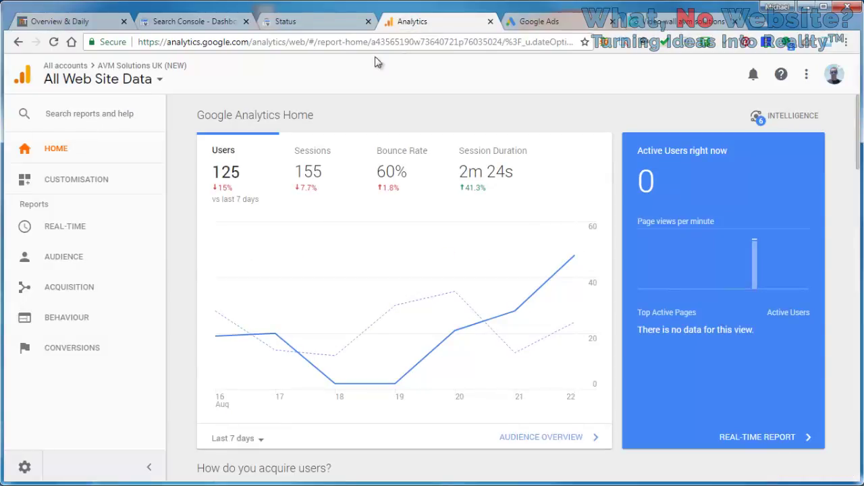
left_click(70, 260)
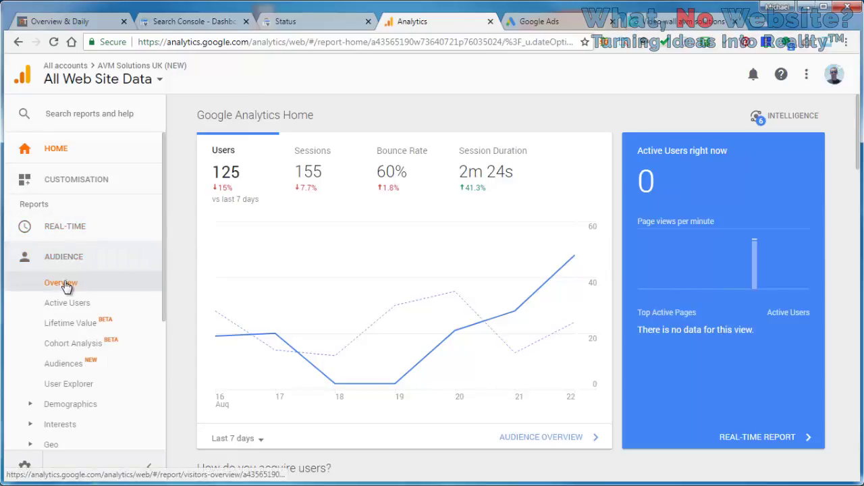
left_click(61, 282)
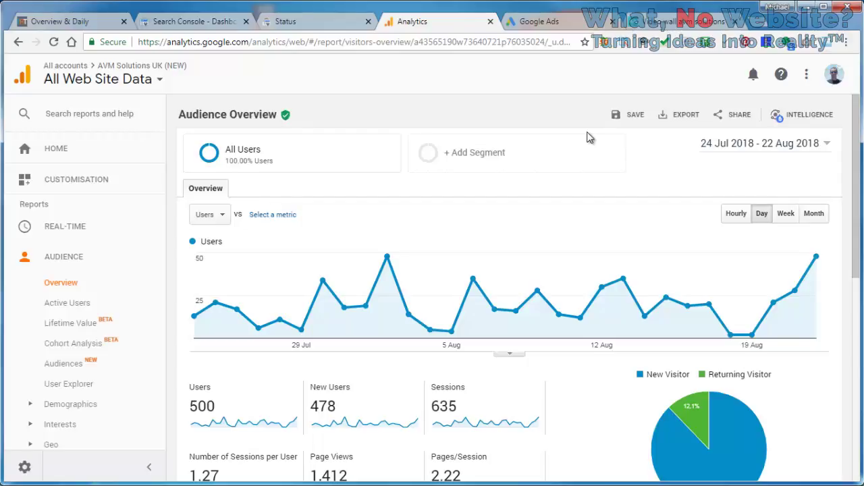
Step: Compare the 24 Jul 2018 - 22 Aug 2018 audience data with the previous year and review the metrics
left_click(793, 147)
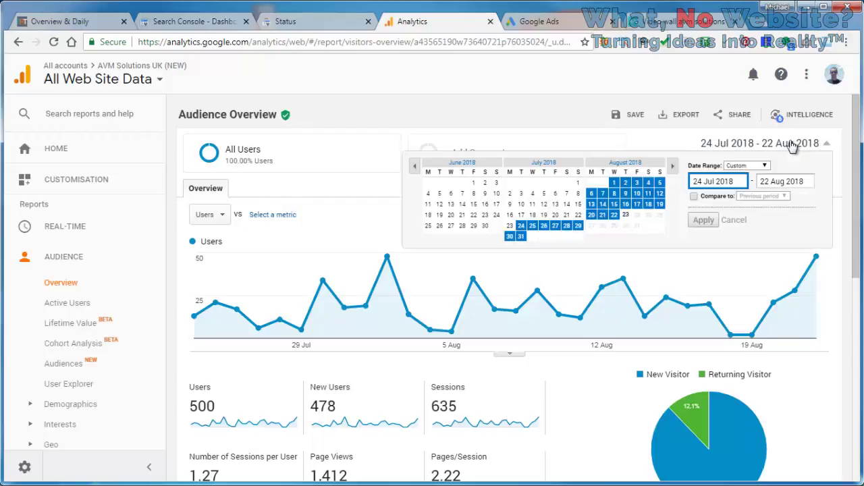
left_click(693, 197)
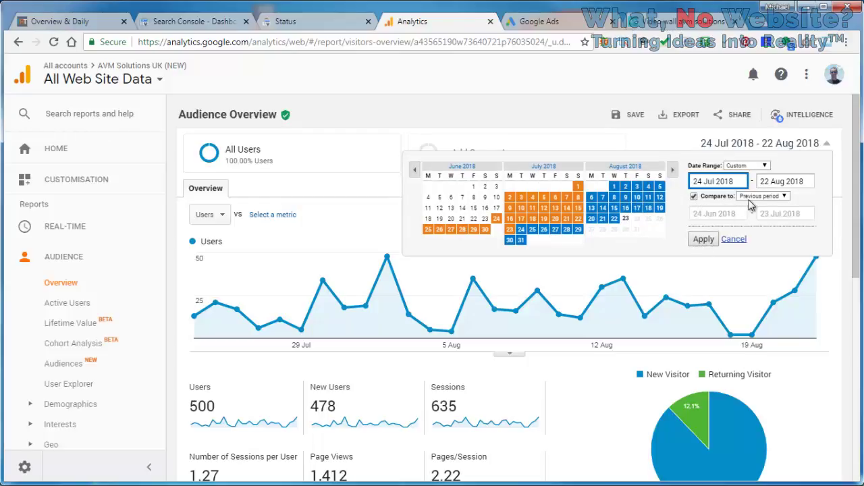
left_click(756, 196)
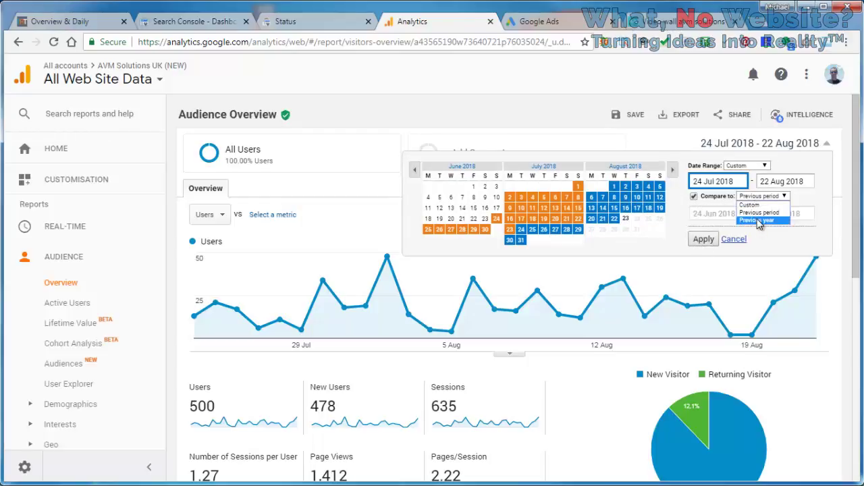
left_click(757, 221)
left_click(703, 239)
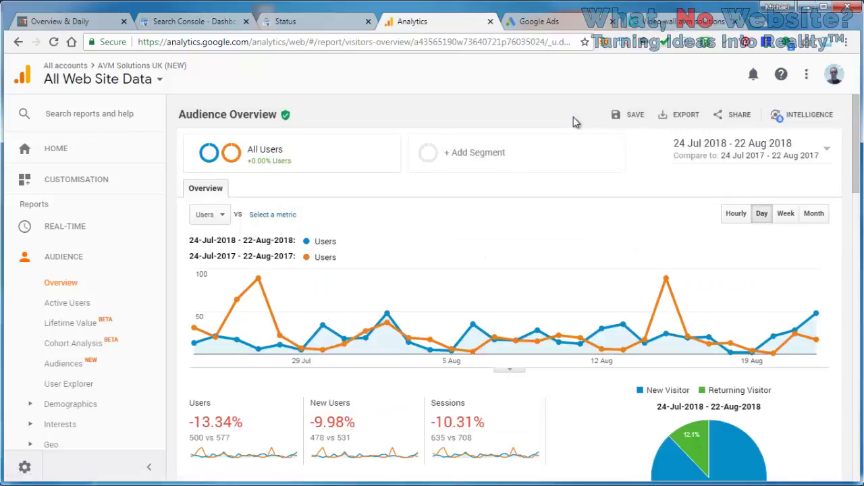
scroll(573, 117, "down", 1)
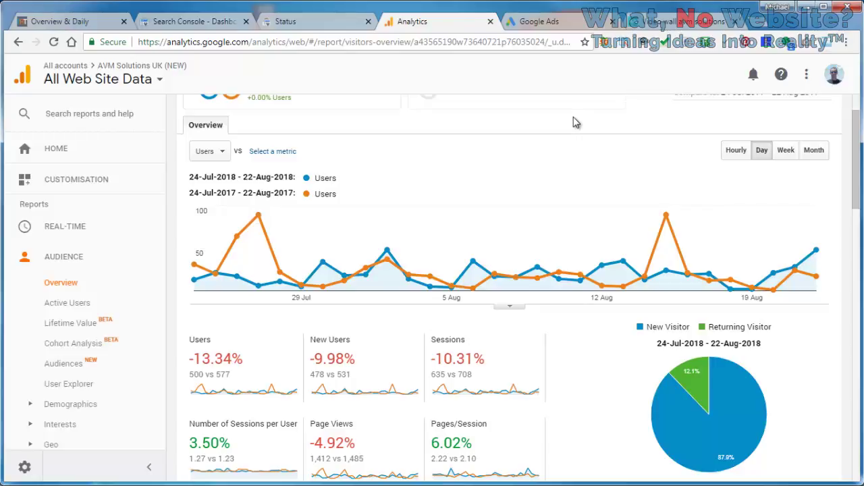
scroll(573, 122, "down", 1)
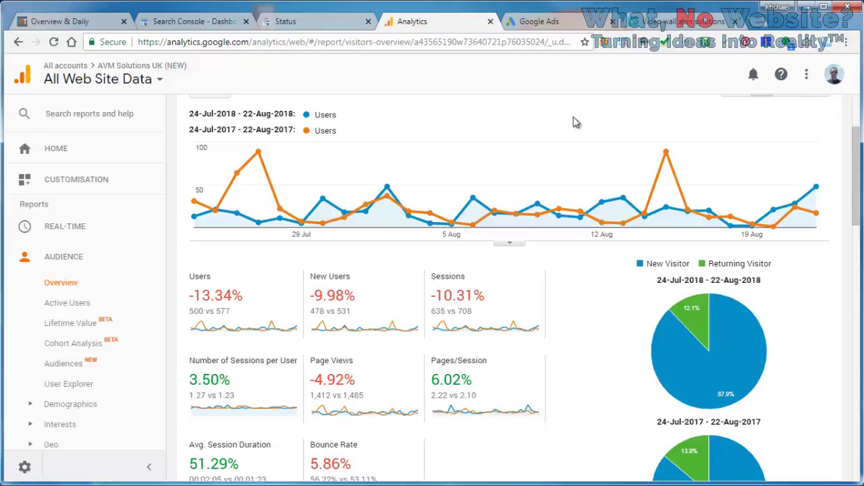
Step: Change the date comparison to the previous period, 24 Jun 2018 - 23 Jul 2018, and review the audience metrics
scroll(573, 122, "up", 2)
left_click(772, 155)
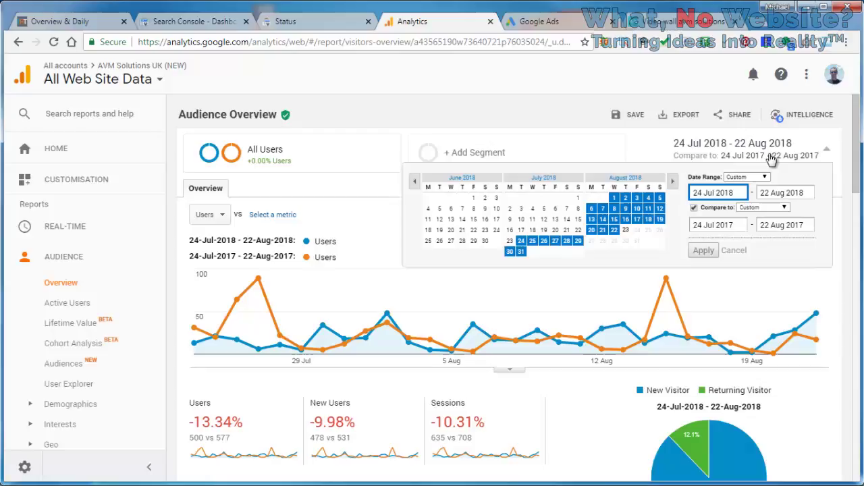
left_click(694, 208)
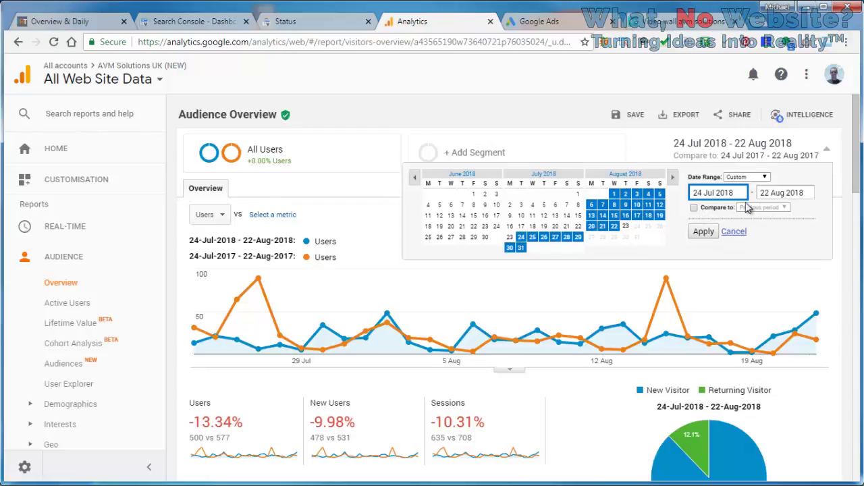
left_click(721, 209)
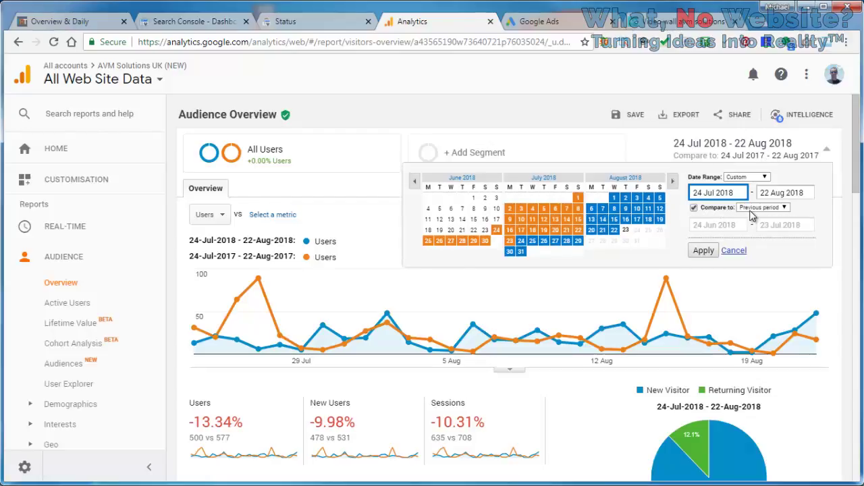
left_click(751, 211)
left_click(728, 236)
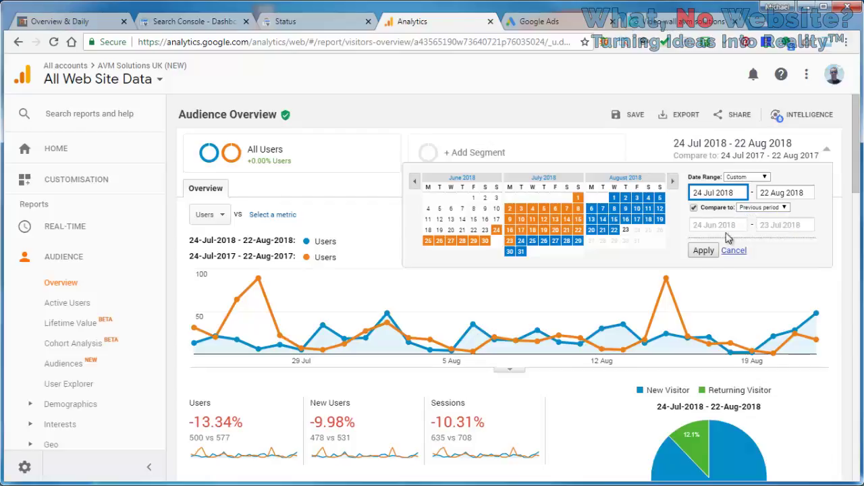
left_click(706, 251)
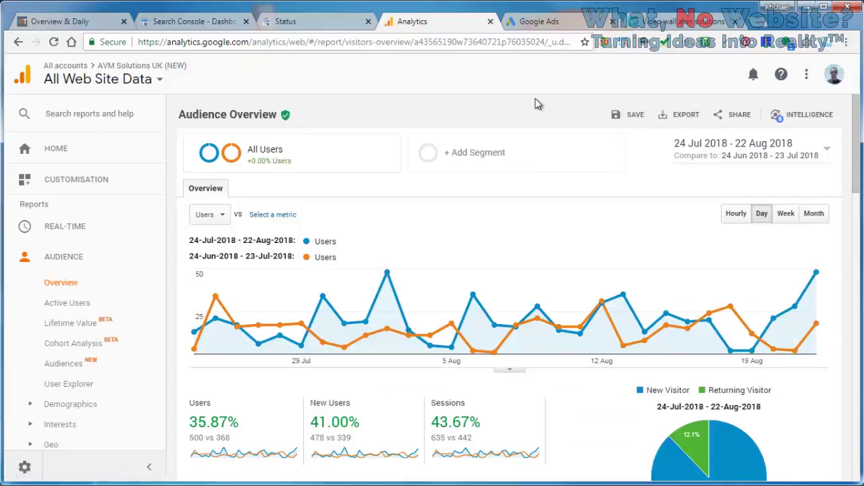
scroll(538, 104, "down", 1)
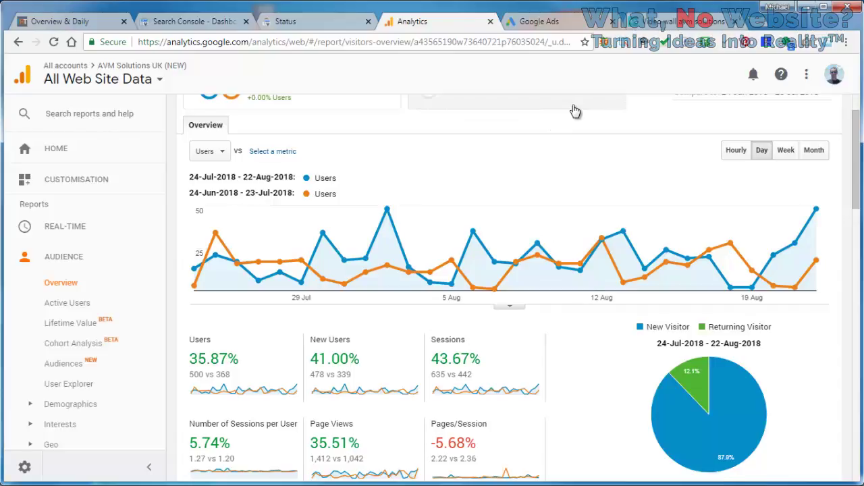
Step: Remove the date comparison from the Audience Overview and review the remaining metrics and the language breakdown
scroll(575, 111, "up", 1)
left_click(722, 146)
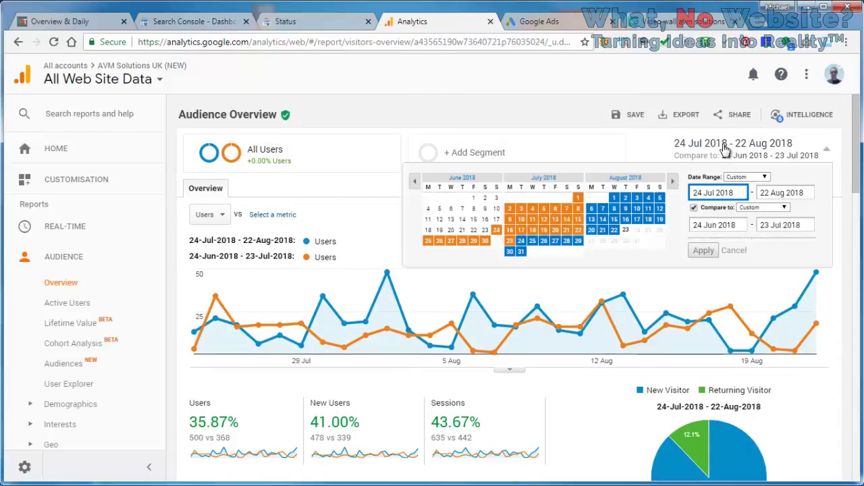
left_click(694, 207)
left_click(706, 232)
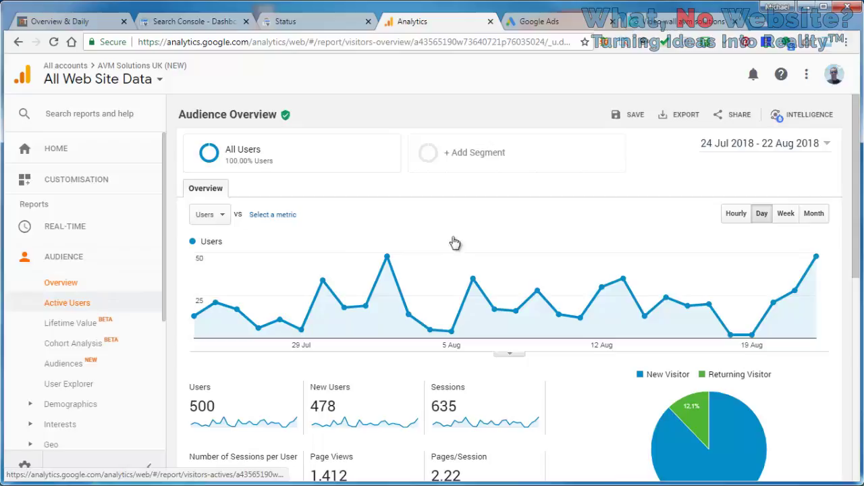
scroll(477, 225, "down", 2)
scroll(476, 224, "down", 4)
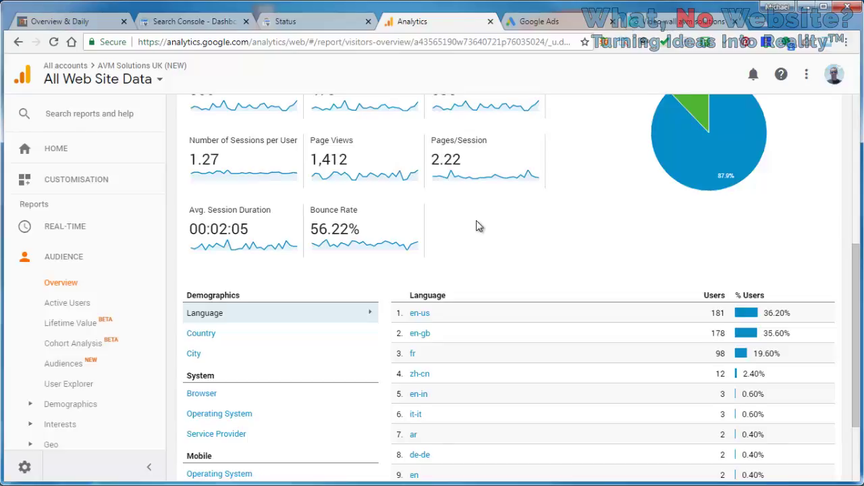
scroll(477, 225, "down", 2)
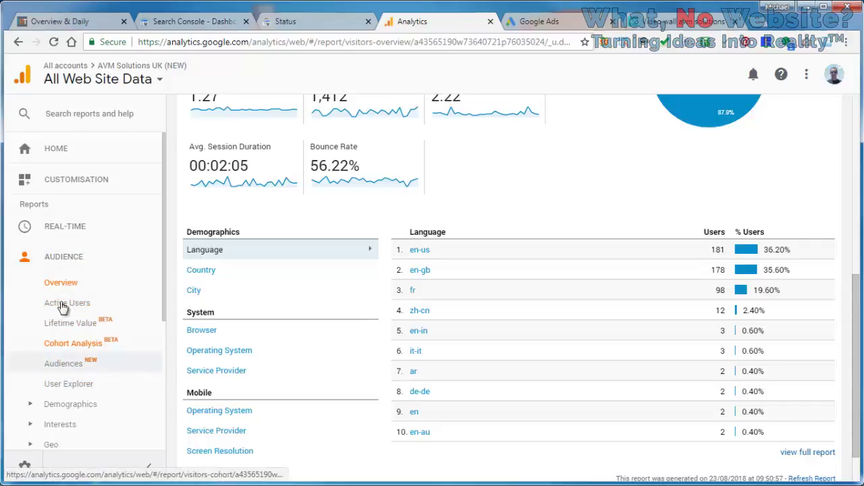
Step: Open the Acquisition Overview report and check its traffic channels alongside the Search Console dashboard
left_click(64, 261)
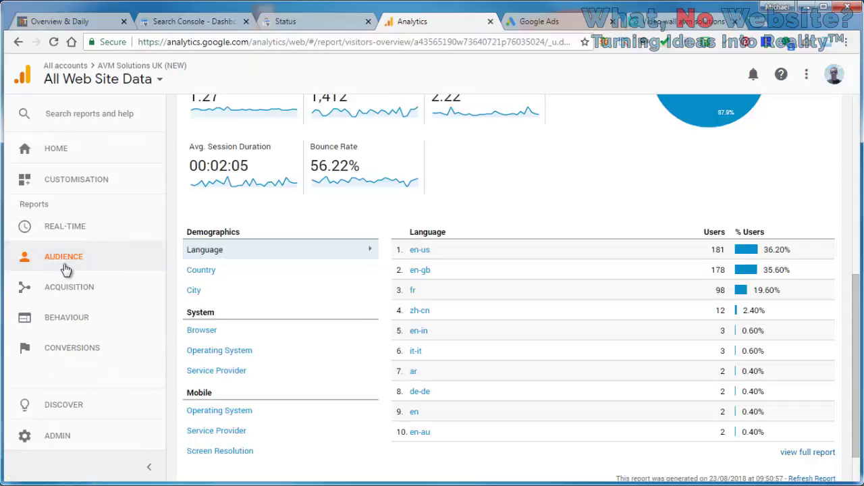
left_click(69, 288)
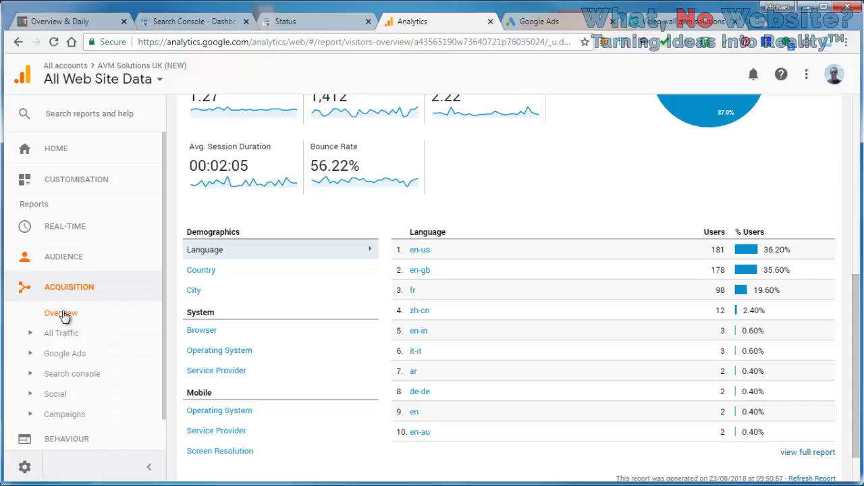
left_click(61, 313)
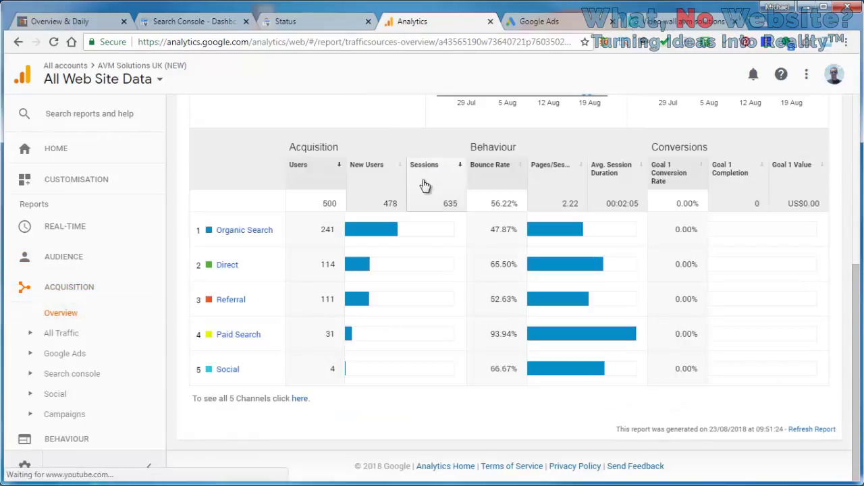
left_click(192, 20)
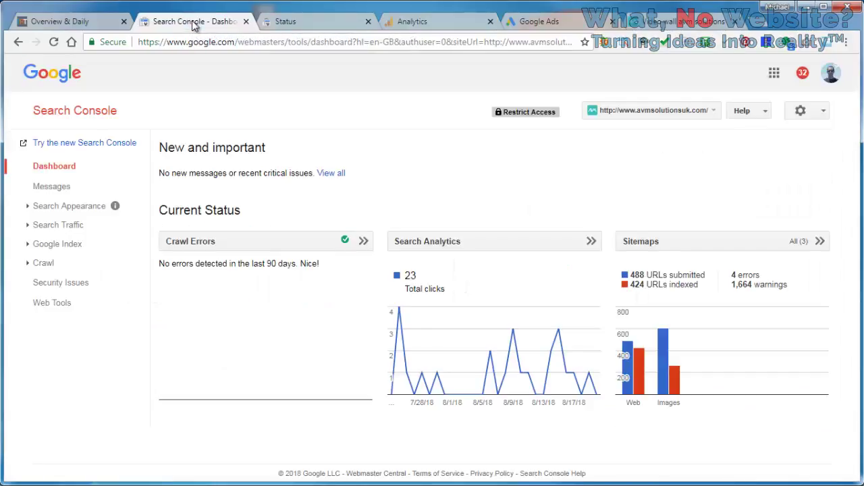
left_click(419, 29)
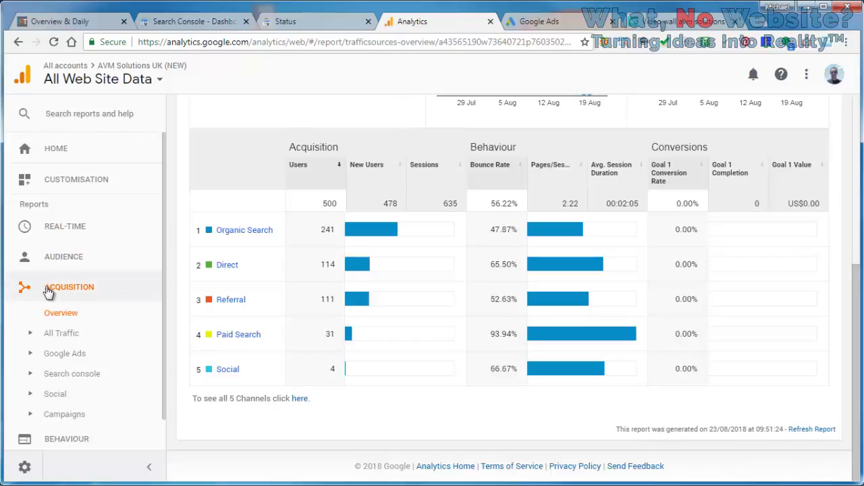
Step: Open the Behaviour Overview report and review the page view metrics and the most viewed pages
scroll(87, 277, "down", 1)
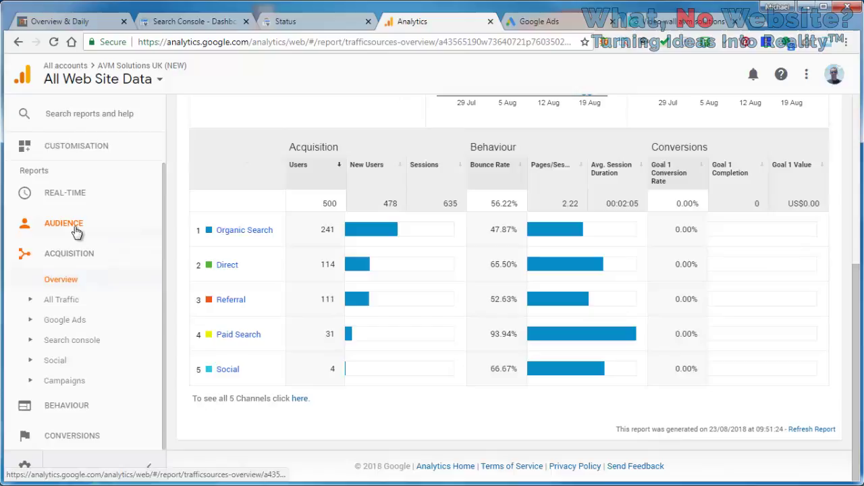
left_click(70, 253)
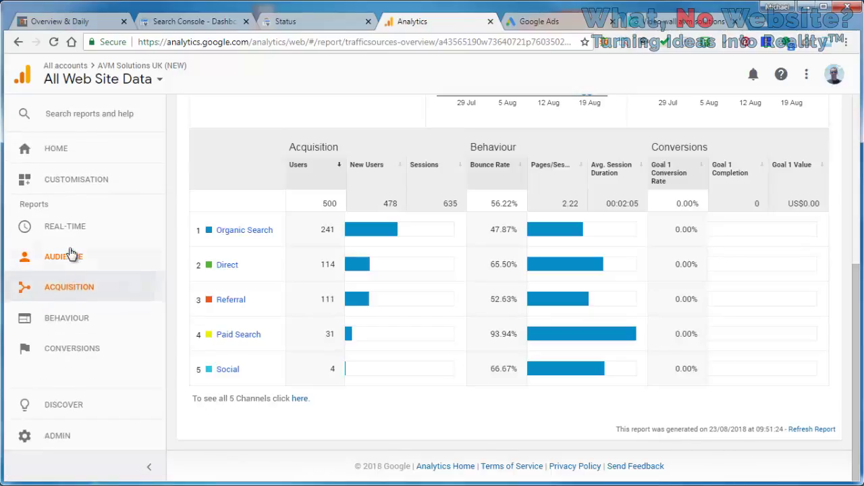
left_click(67, 317)
left_click(64, 344)
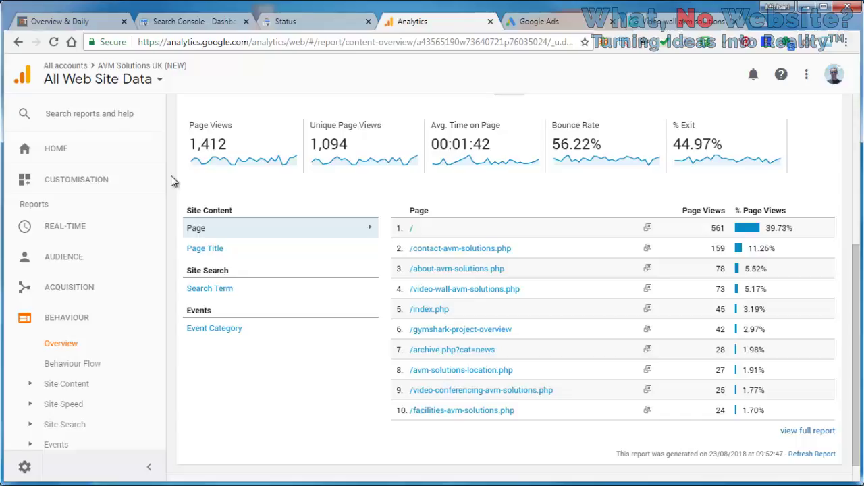
Step: Open the Behaviour Flow report, examine the home page's through traffic and drop-offs, and check the website's Video Walls page
left_click(88, 365)
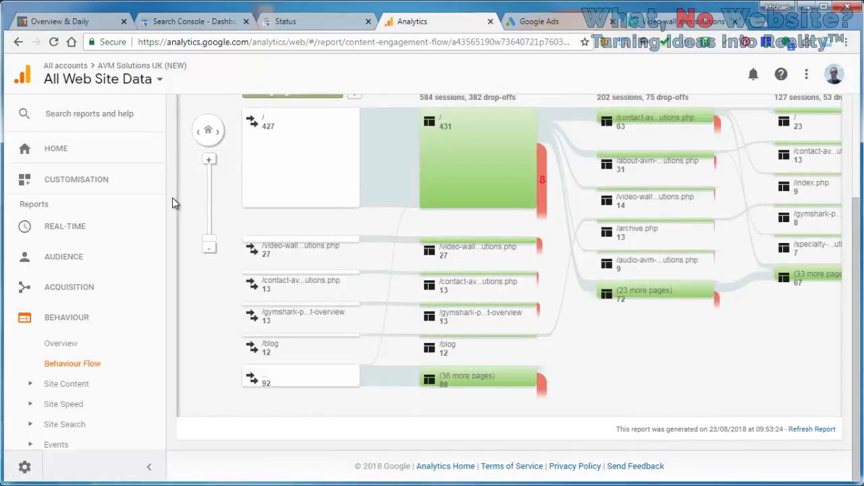
scroll(172, 197, "up", 2)
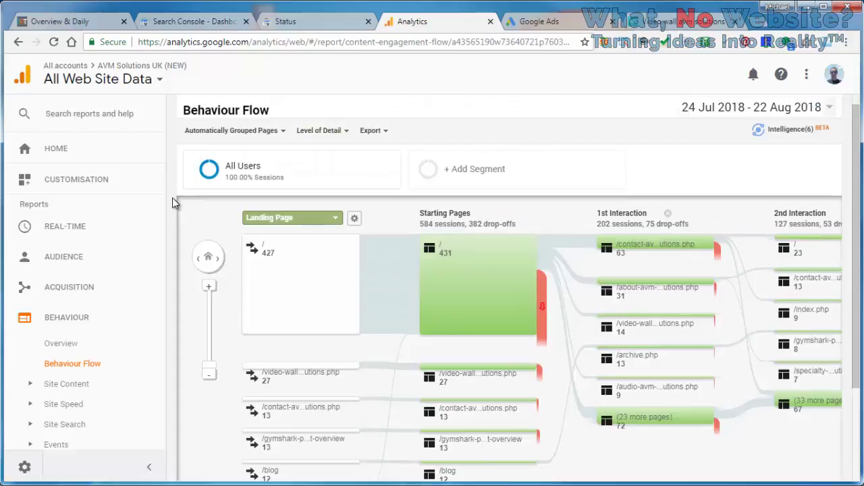
scroll(172, 197, "down", 1)
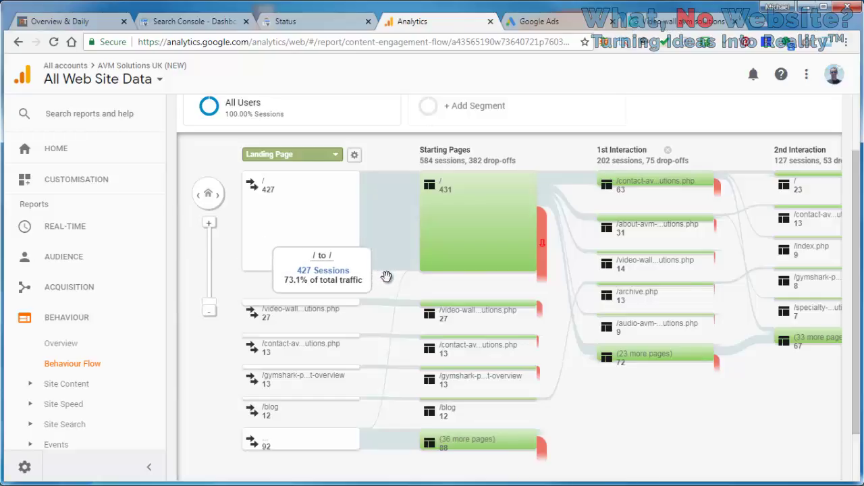
mouse_move(463, 264)
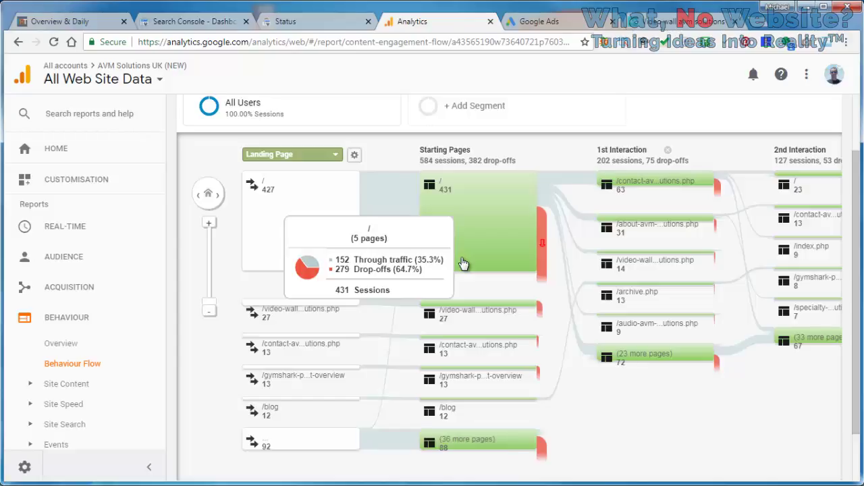
left_click(671, 23)
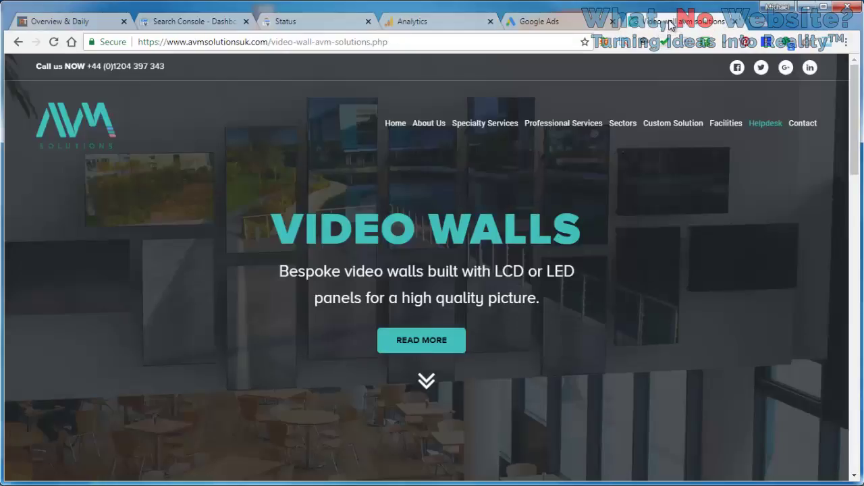
left_click(411, 23)
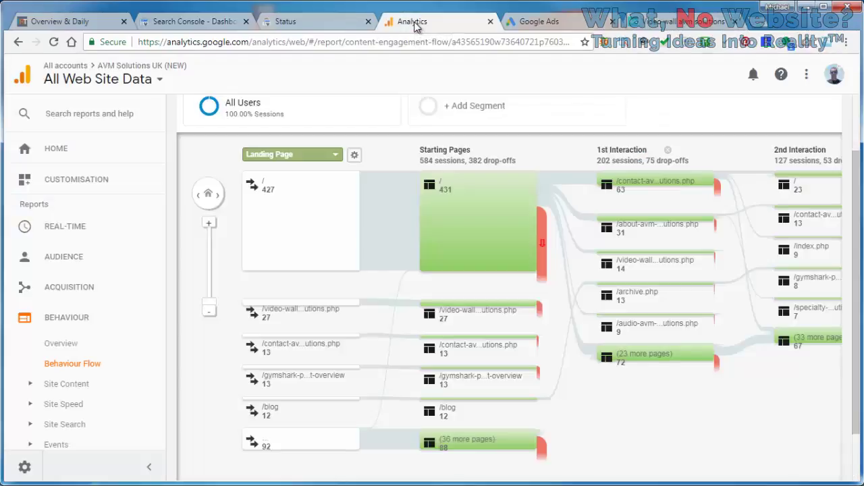
Step: Open the Audience section's Mobile Overview report and compare the desktop, mobile and tablet figures
left_click(81, 327)
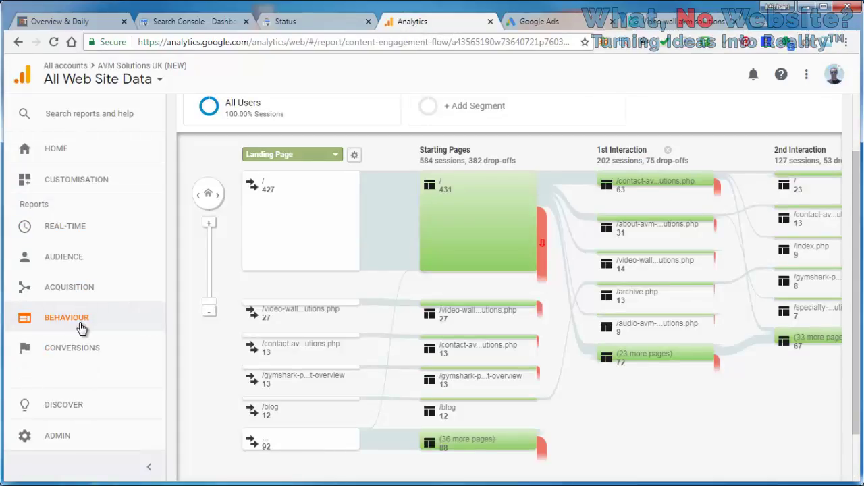
left_click(73, 261)
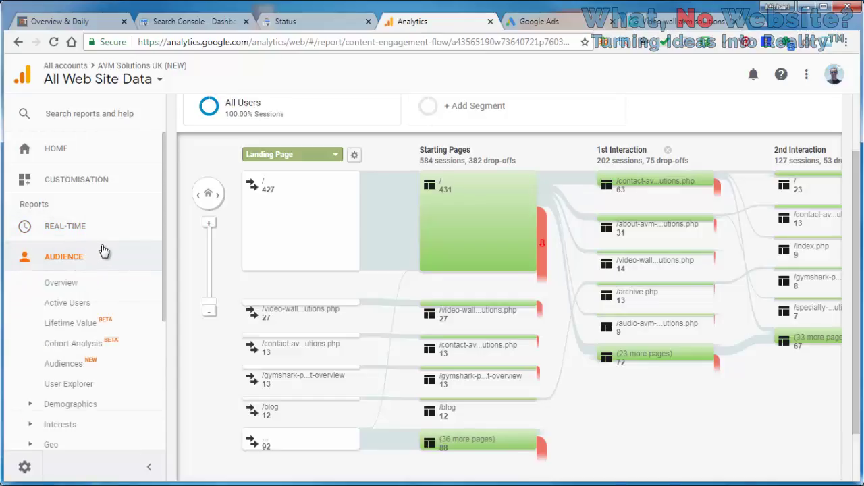
scroll(115, 249, "down", 2)
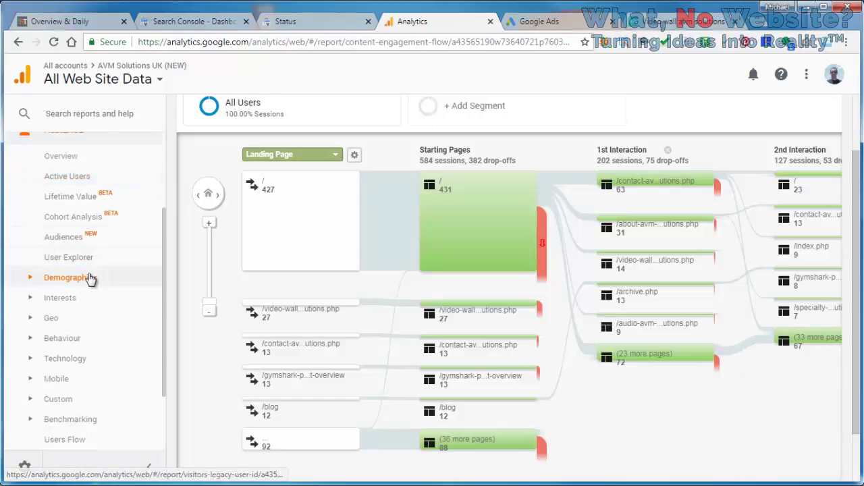
scroll(87, 278, "down", 1)
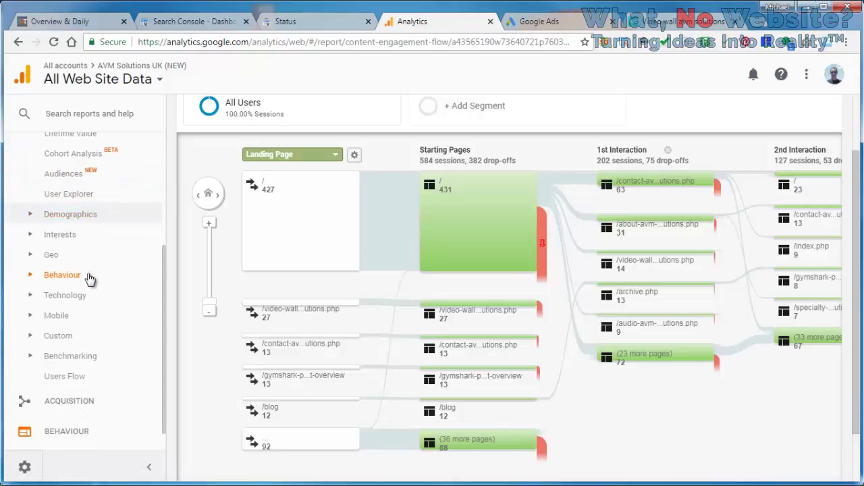
left_click(60, 316)
left_click(68, 336)
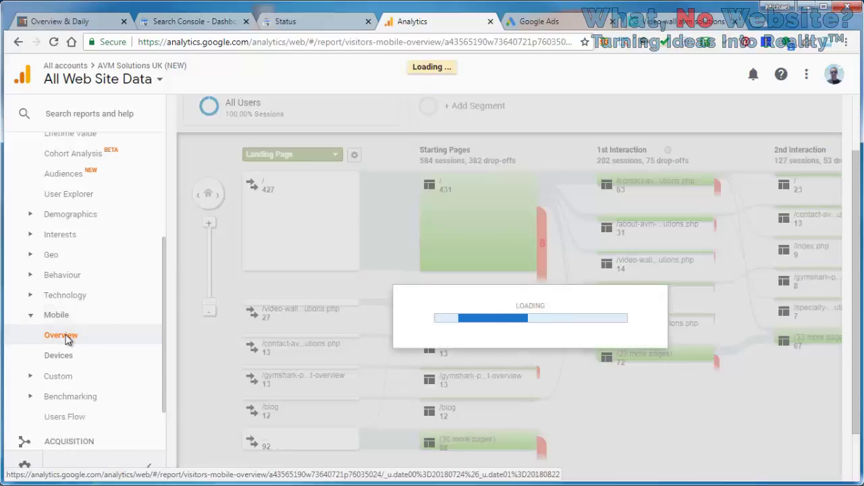
scroll(187, 289, "down", 2)
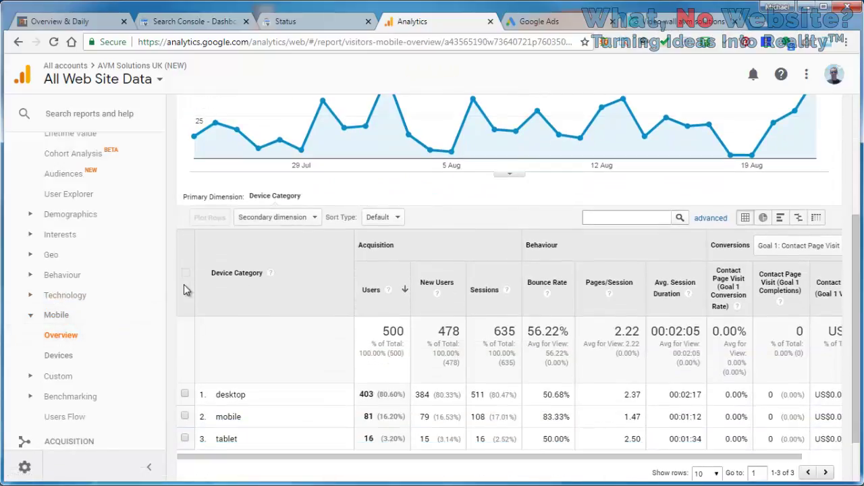
scroll(187, 290, "down", 1)
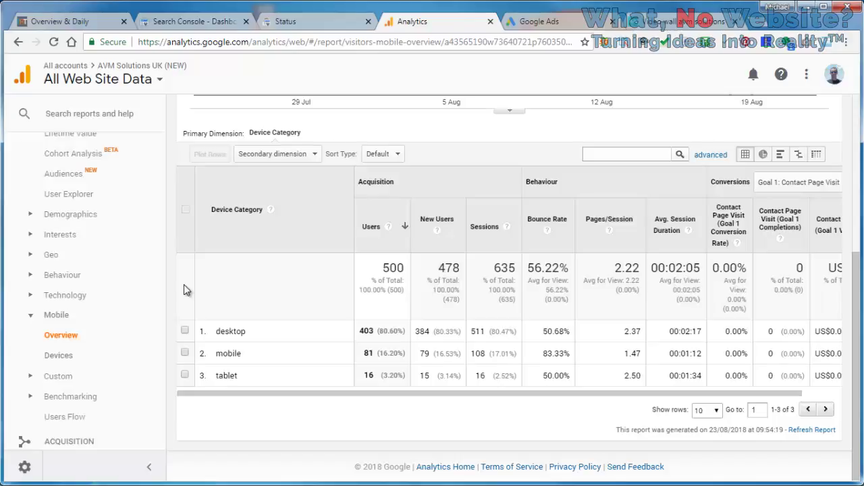
left_click(60, 316)
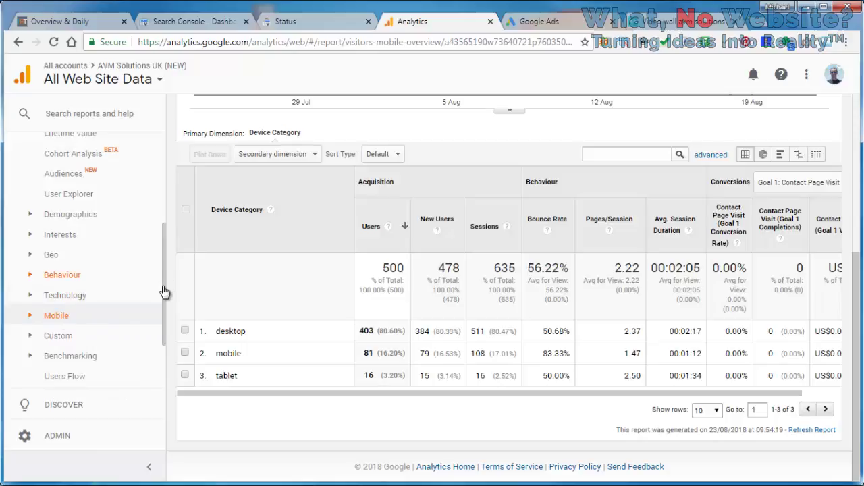